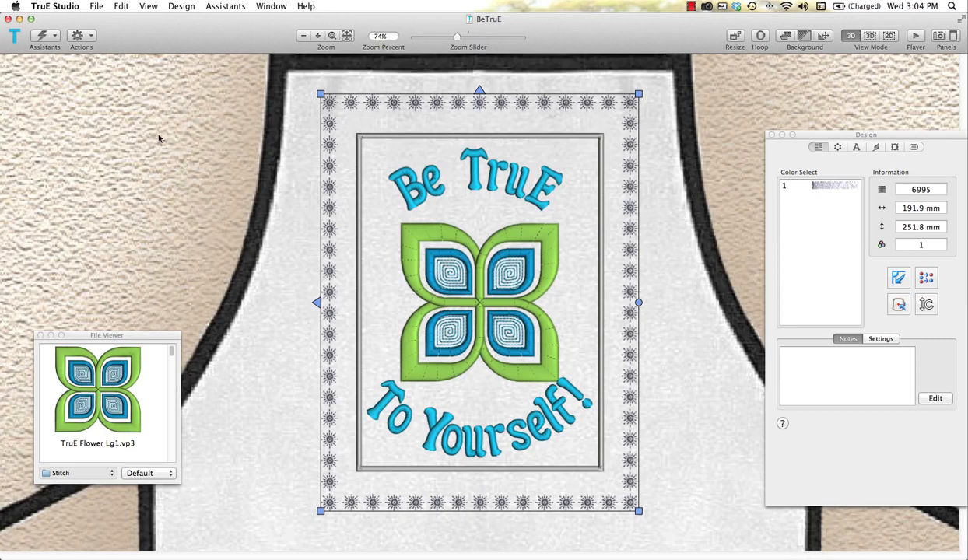
- Create a new embroidery document and start the QuickCreate Into Hoop assistant
{"action": "left_click", "coordinate": [97, 6]}
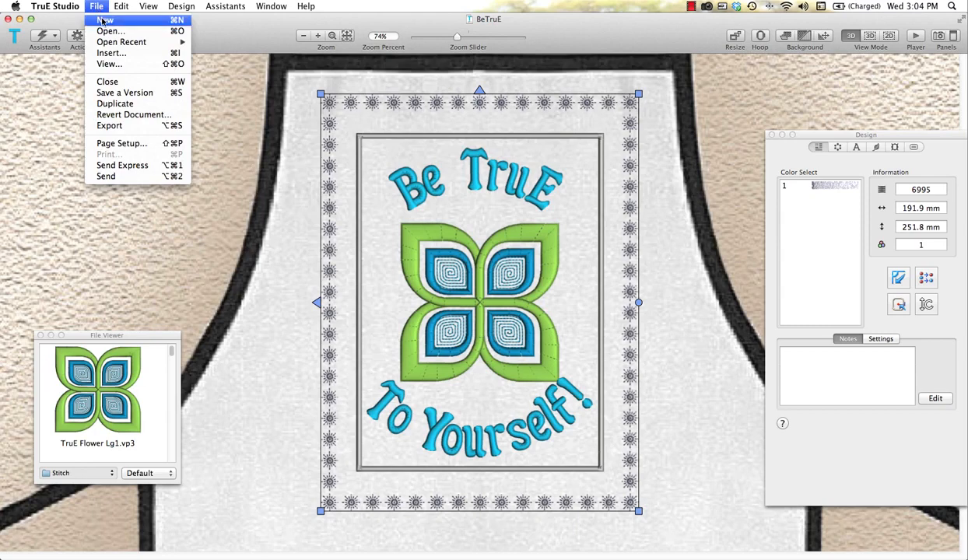
{"action": "left_click", "coordinate": [102, 21]}
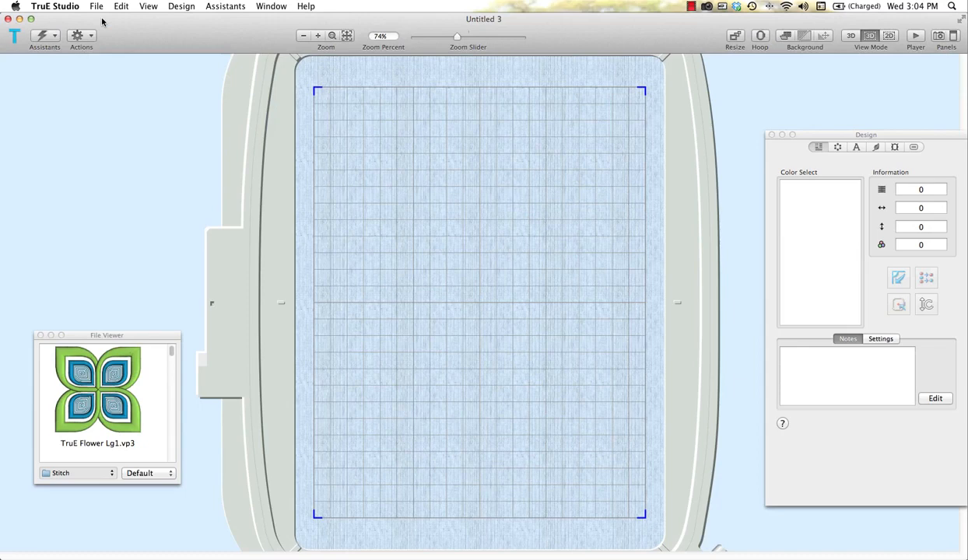
{"action": "left_click", "coordinate": [56, 38]}
{"action": "mouse_move", "coordinate": [62, 51]}
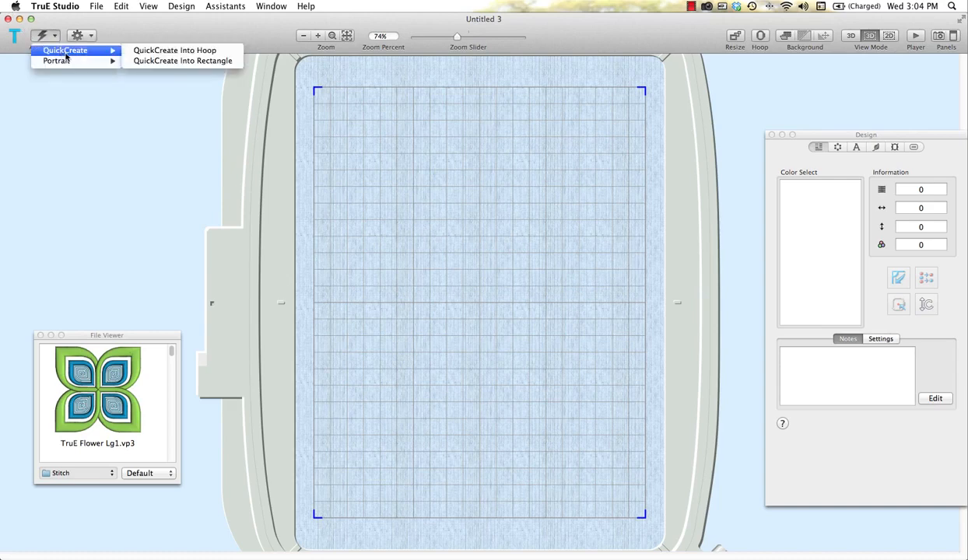
{"action": "left_click", "coordinate": [154, 51]}
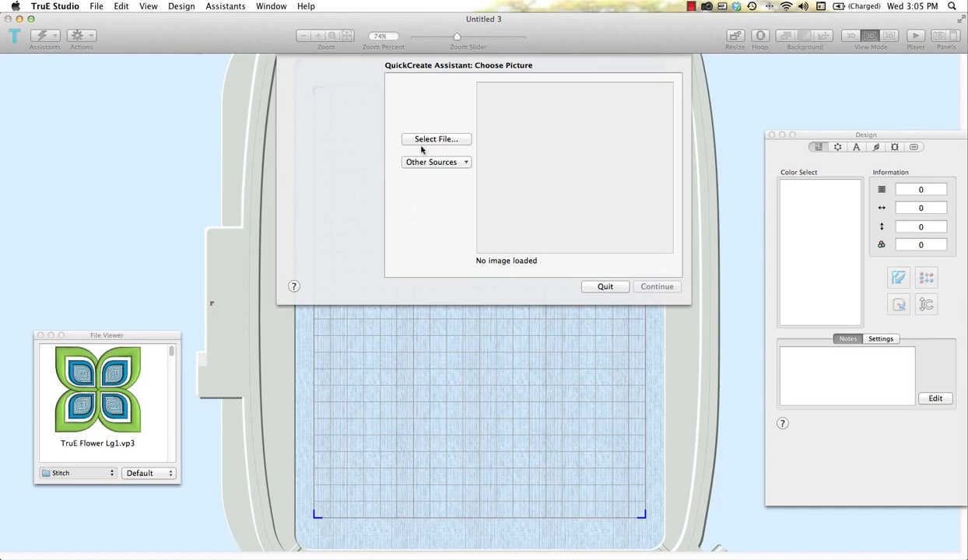
- Load the rainbow picture Climate6.pdf from the Samples/Studio/Pics2/Pdf/Climate folder into the assistant
{"action": "left_click", "coordinate": [435, 140]}
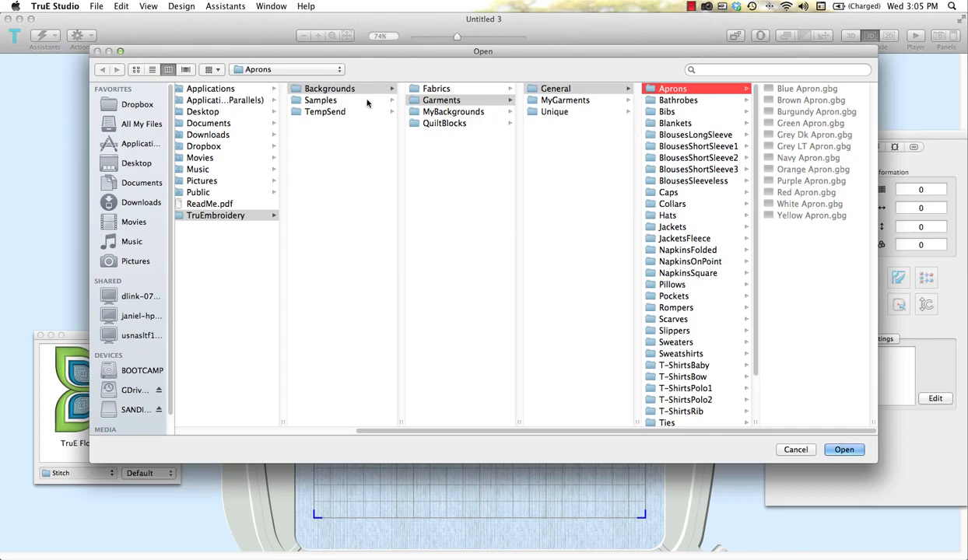
{"action": "left_click", "coordinate": [327, 103]}
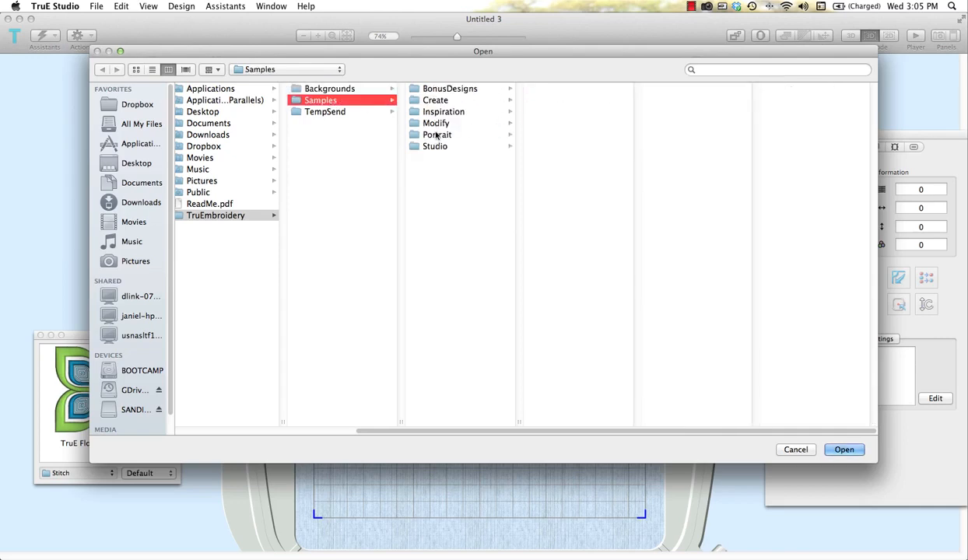
{"action": "left_click", "coordinate": [476, 146]}
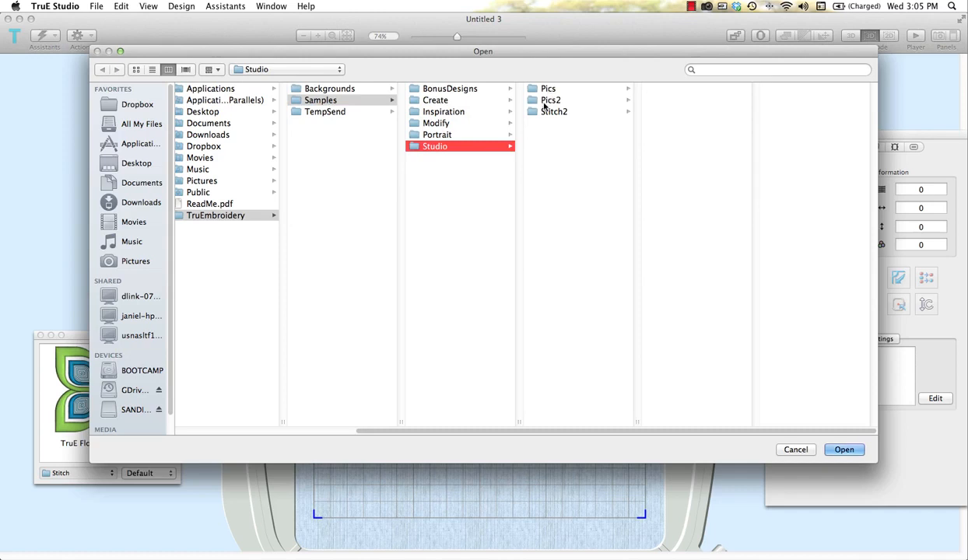
{"action": "left_click", "coordinate": [549, 100]}
{"action": "left_click", "coordinate": [639, 89]}
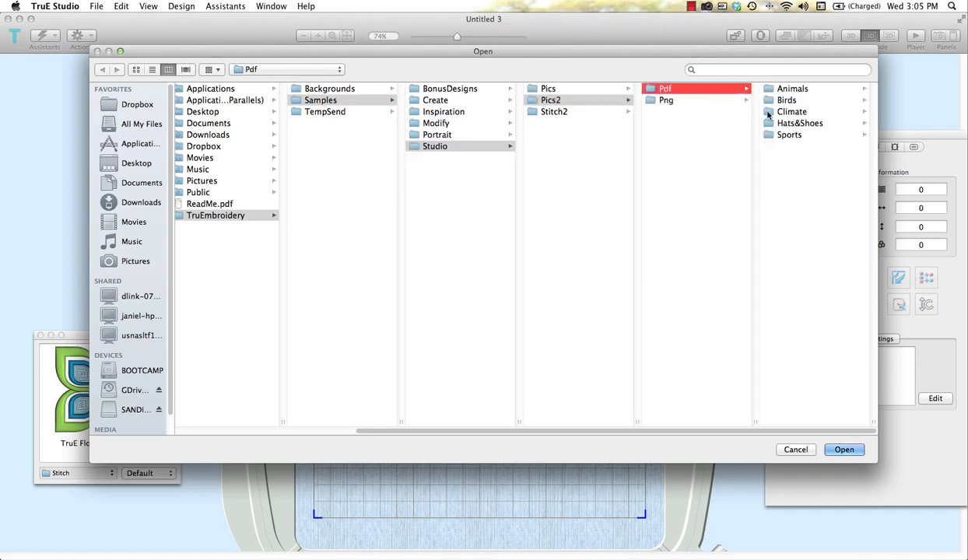
{"action": "left_click", "coordinate": [768, 112]}
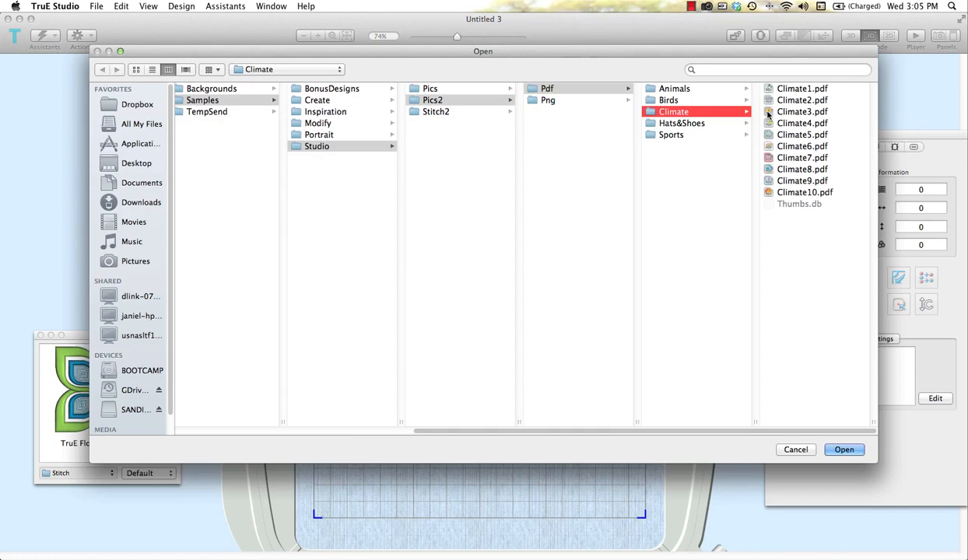
{"action": "left_click", "coordinate": [790, 147]}
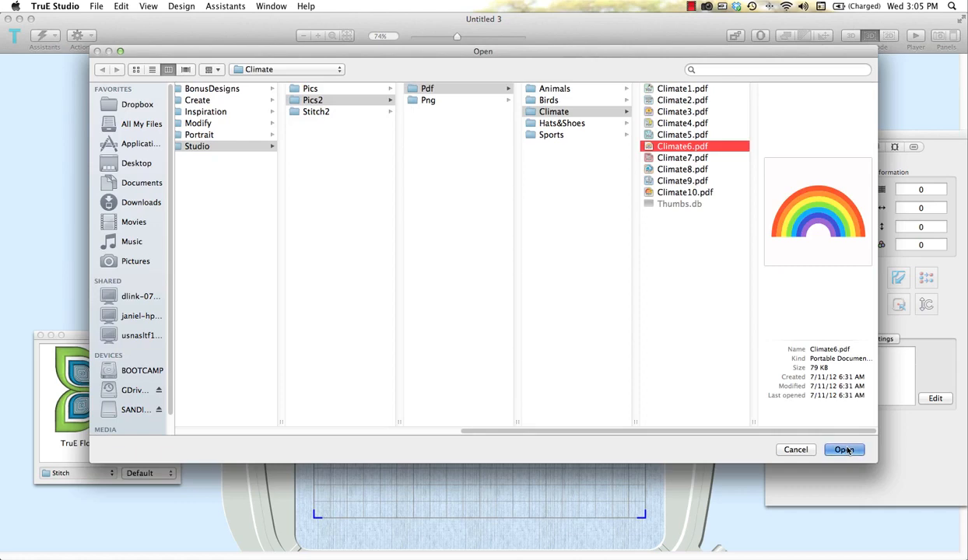
{"action": "left_click", "coordinate": [845, 450]}
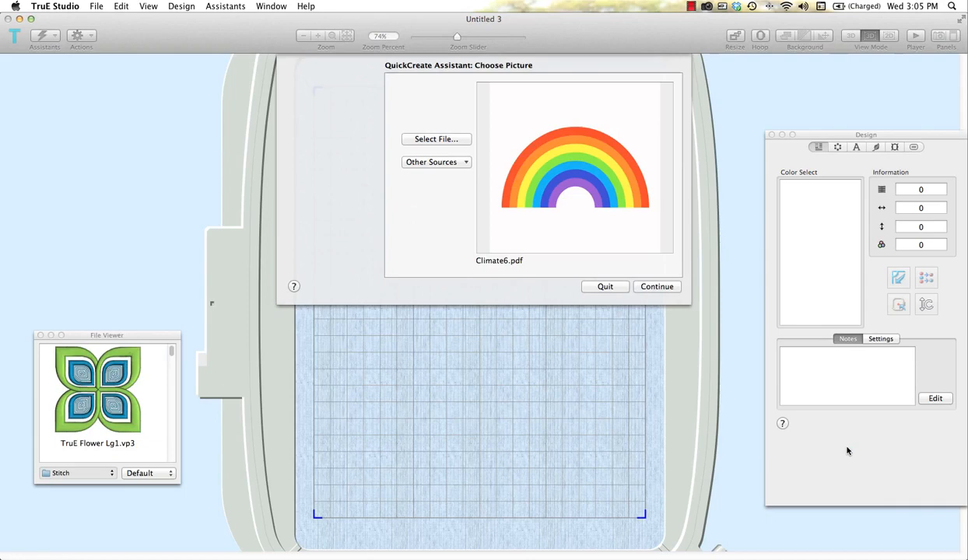
- Accept the rainbow picture with its default rotation and crop, and set the design width to 100 mm
{"action": "left_click", "coordinate": [658, 287]}
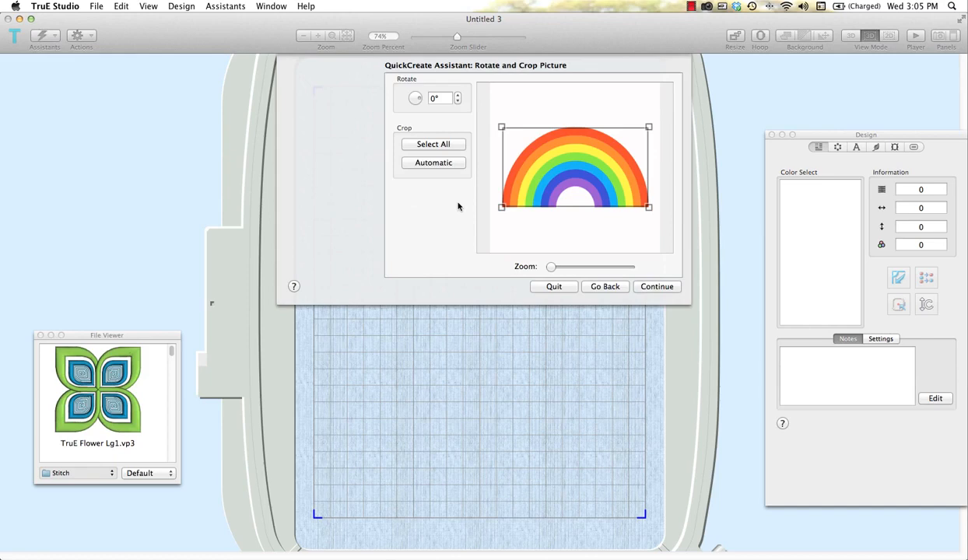
{"action": "left_click", "coordinate": [656, 287]}
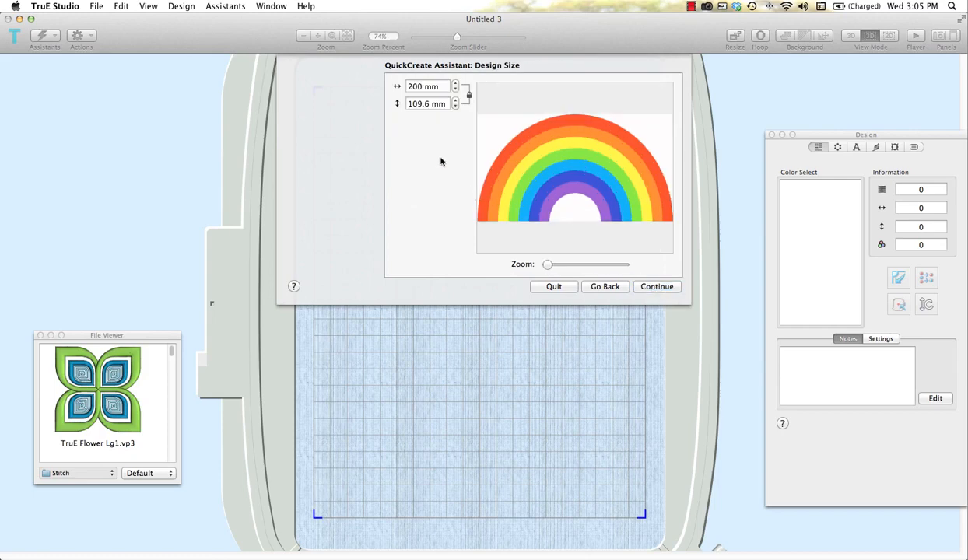
{"action": "double_click", "coordinate": [421, 87]}
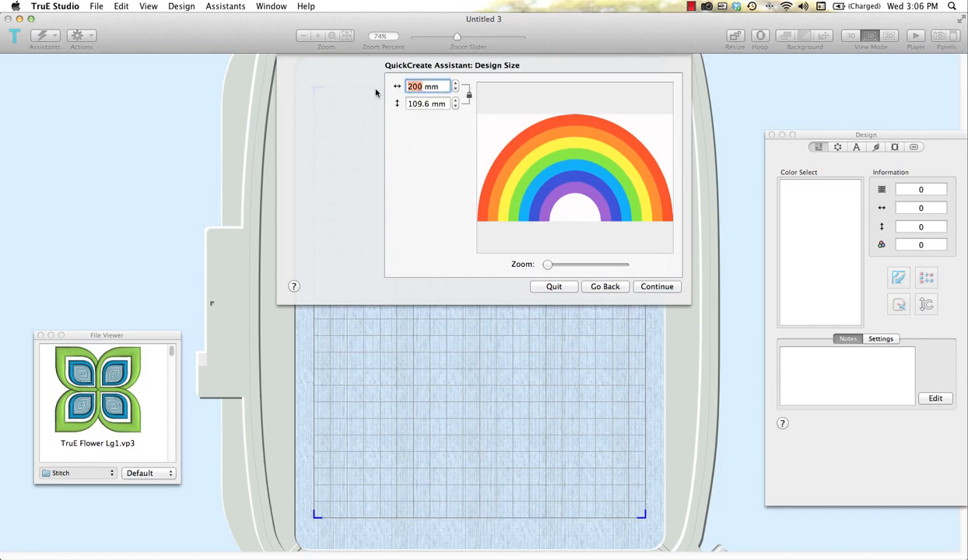
{"action": "type", "text": "100"}
{"action": "left_click", "coordinate": [658, 286]}
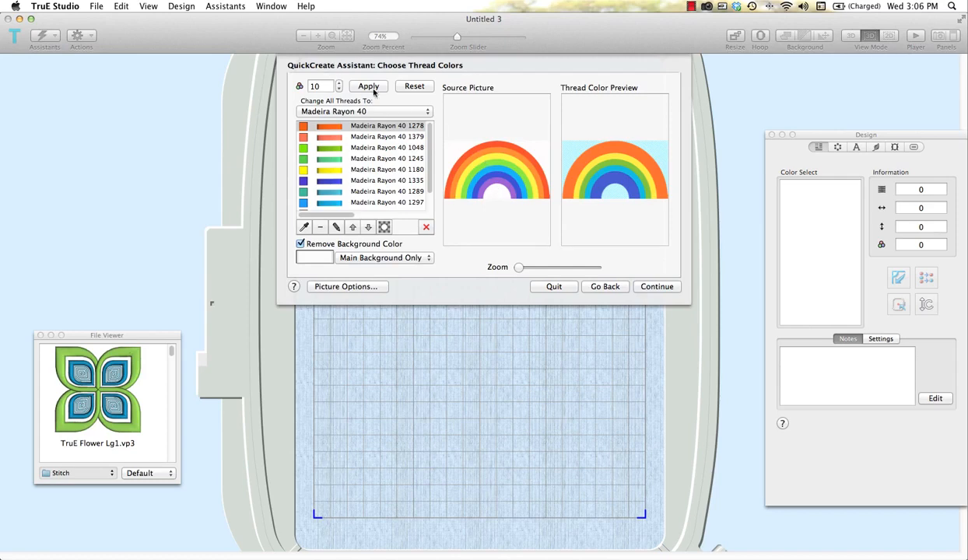
- Change all threads to Robison-Anton Rayon 40 and add the rainbow's outer red and inner purple as picked thread colors
{"action": "left_click", "coordinate": [426, 112]}
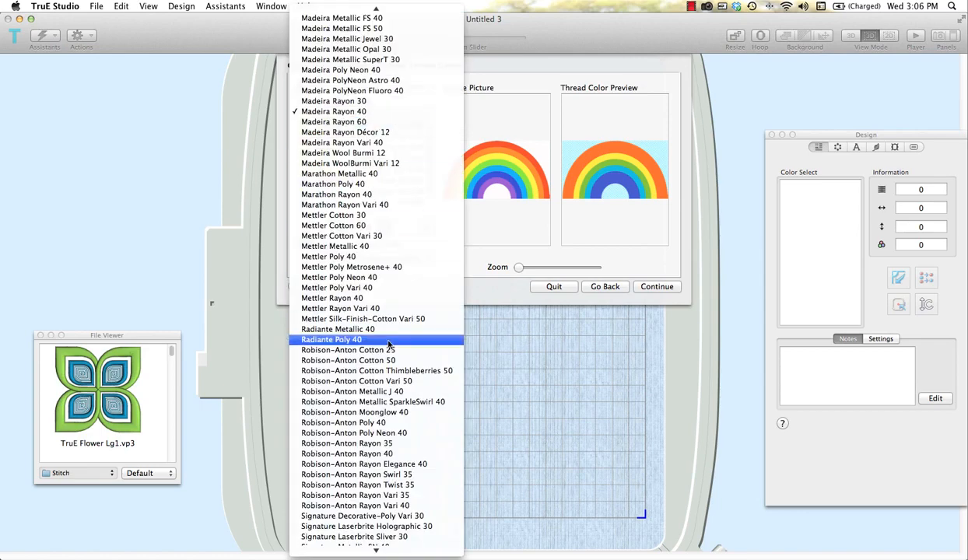
{"action": "left_click", "coordinate": [400, 455]}
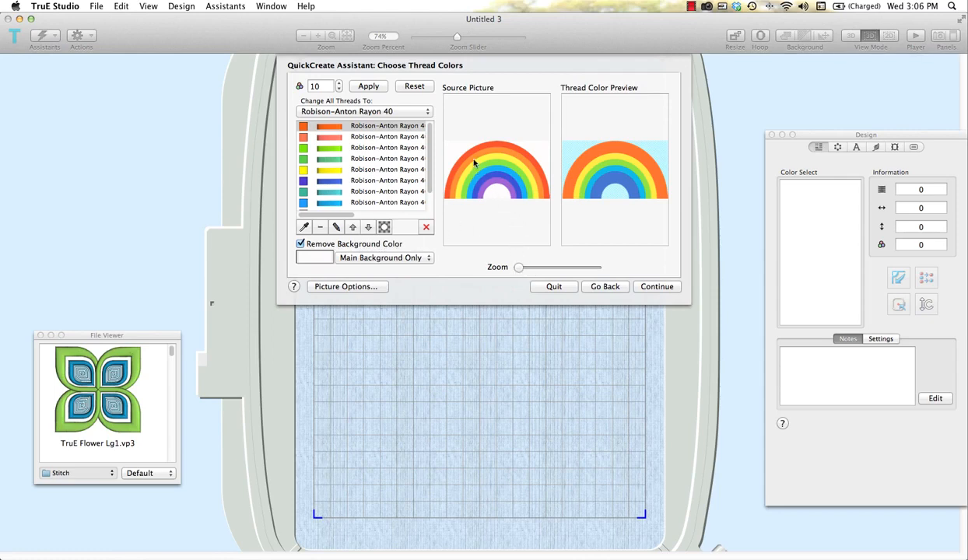
{"action": "left_click_drag", "start_coordinate": [520, 271], "coordinate": [529, 271]}
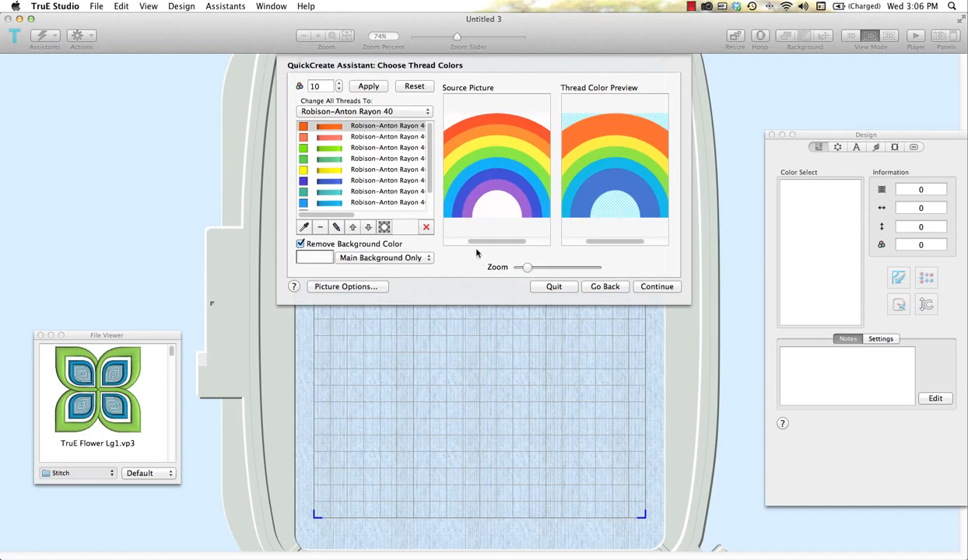
{"action": "left_click", "coordinate": [304, 228]}
{"action": "left_click", "coordinate": [477, 118]}
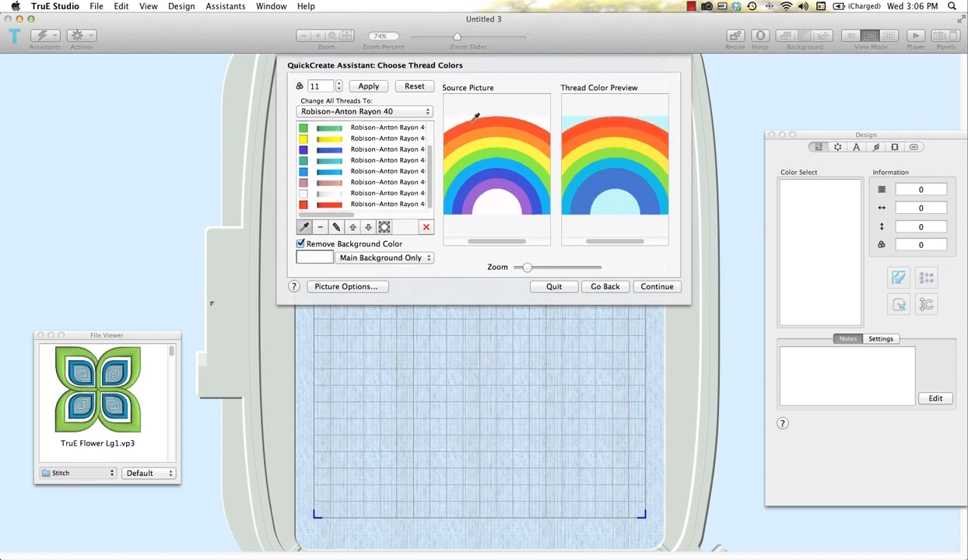
{"action": "left_click", "coordinate": [504, 177]}
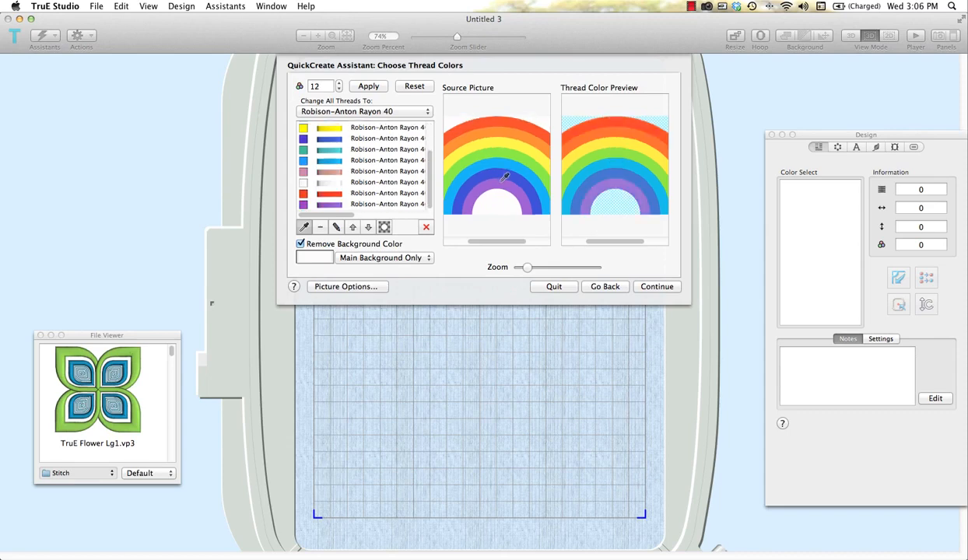
{"action": "left_click", "coordinate": [656, 287]}
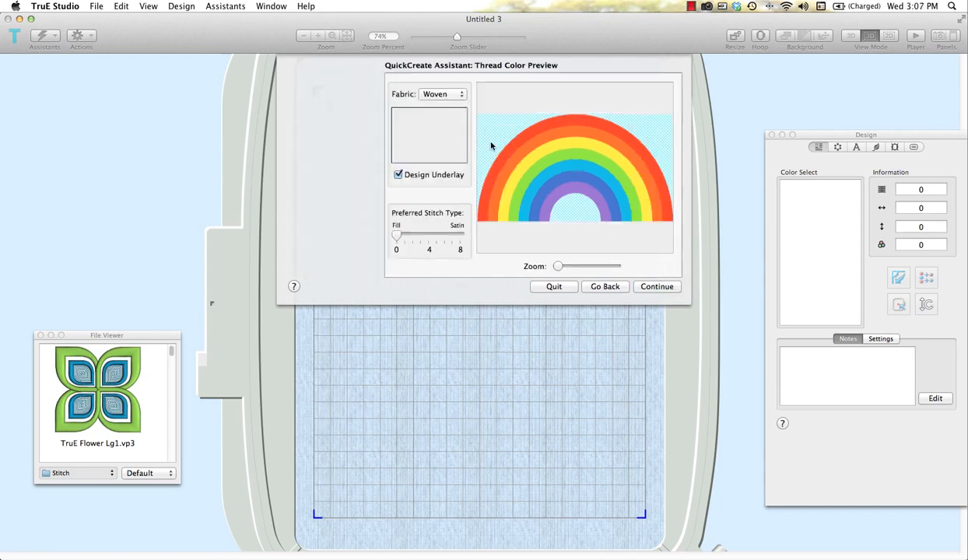
- Keep Woven as the fabric, generate the rainbow embroidery and place it in the hoop
{"action": "left_click", "coordinate": [449, 95]}
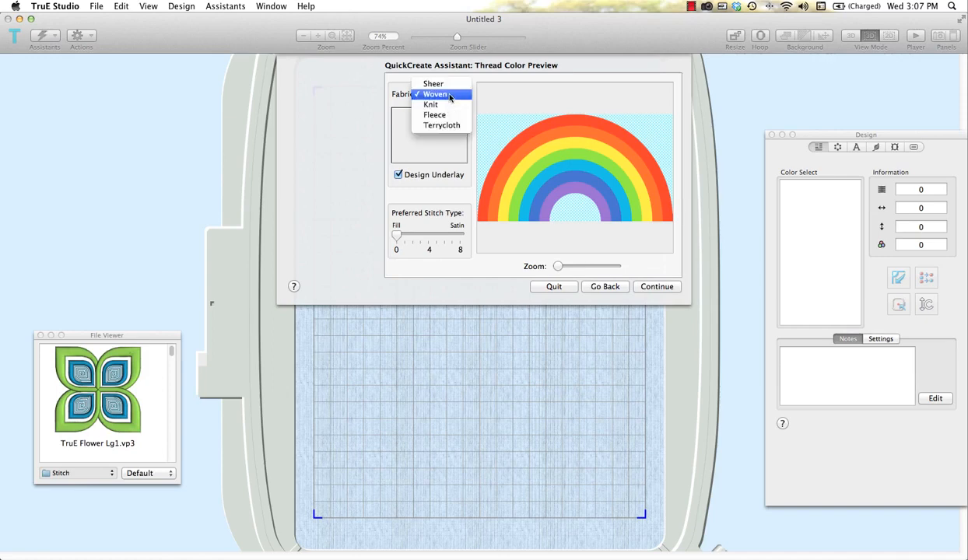
{"action": "left_click", "coordinate": [449, 95]}
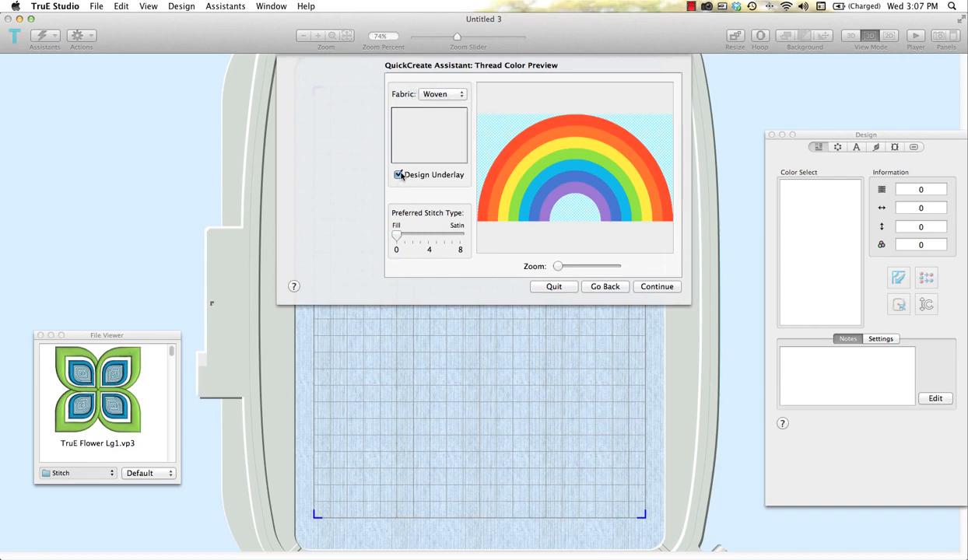
{"action": "left_click", "coordinate": [399, 175]}
{"action": "left_click", "coordinate": [667, 289]}
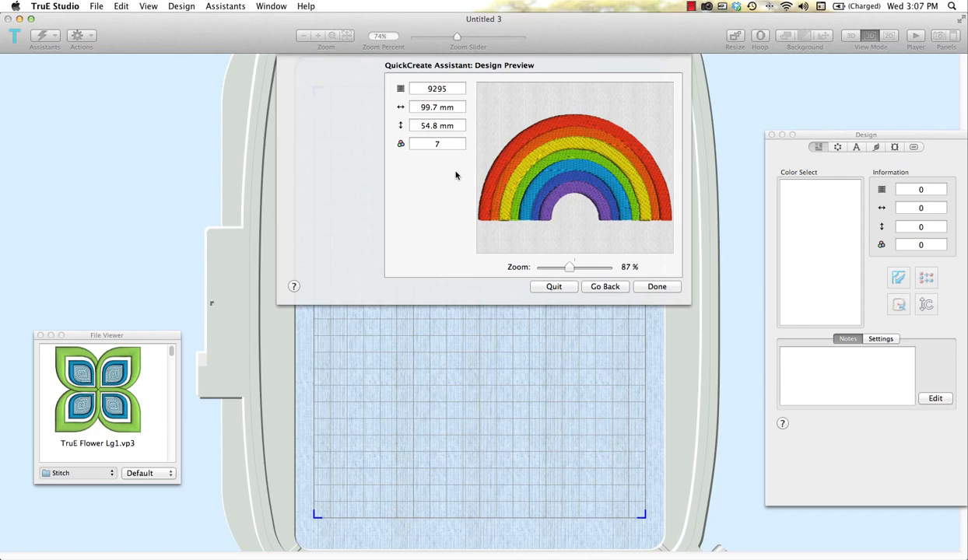
{"action": "left_click", "coordinate": [657, 287]}
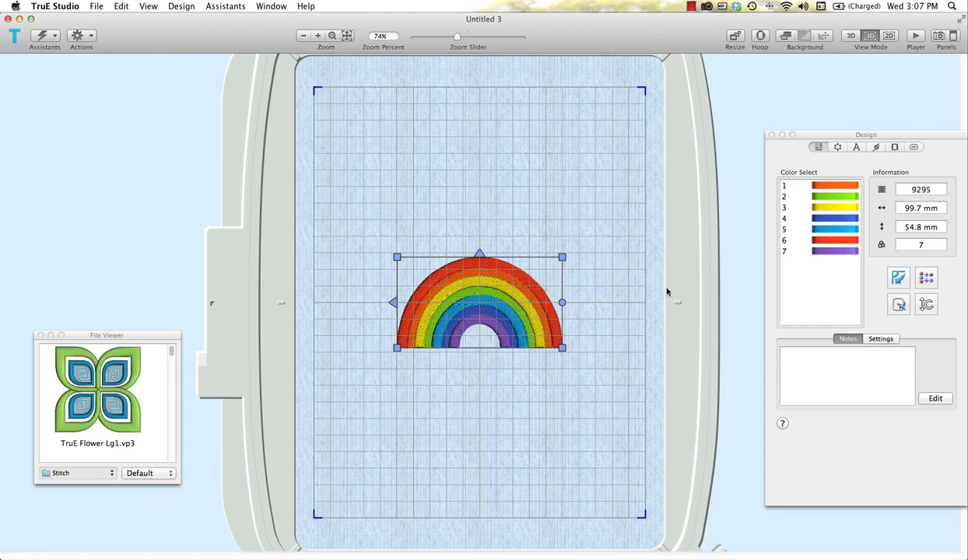
- Create another new document and start Portrait Into Rectangle with a rectangle that nearly fills the hoop grid
{"action": "key", "text": "super+n"}
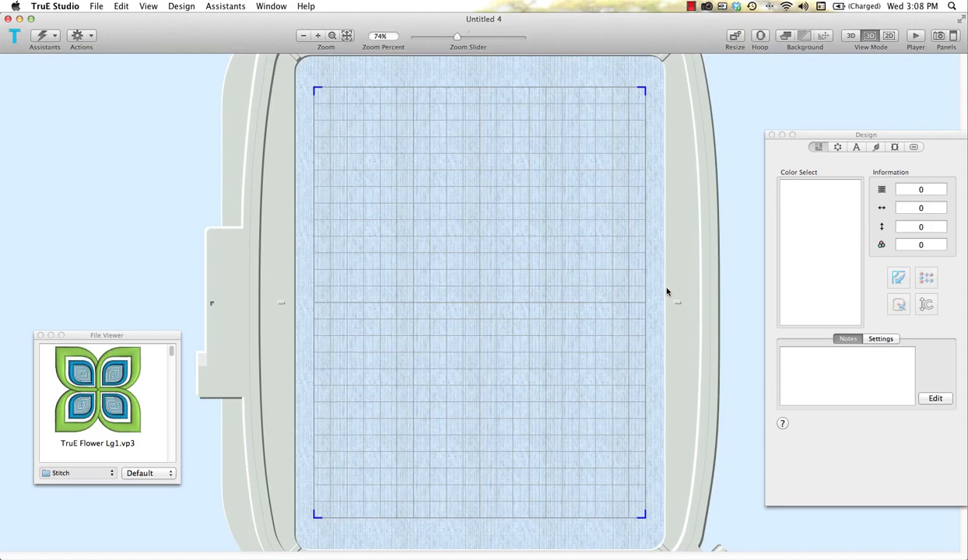
{"action": "left_click", "coordinate": [55, 39]}
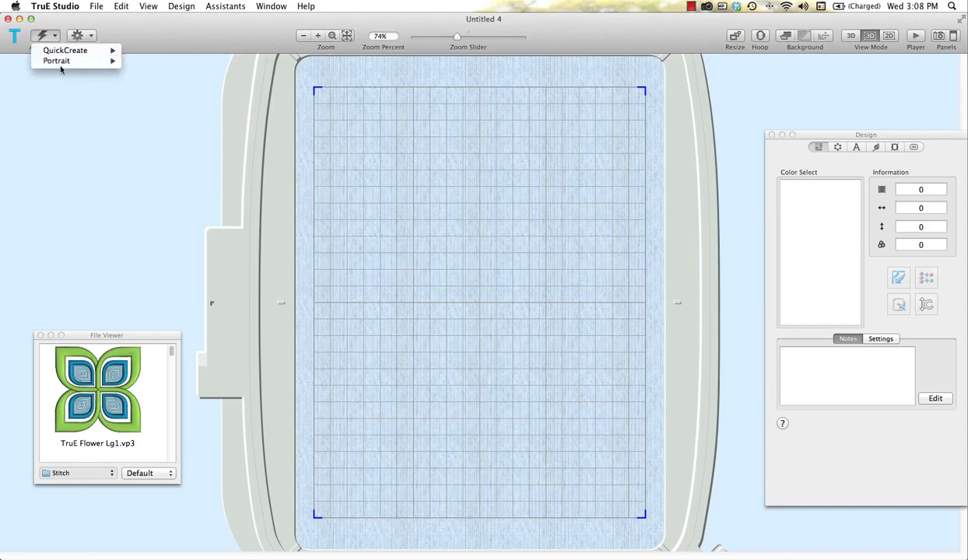
{"action": "mouse_move", "coordinate": [62, 65]}
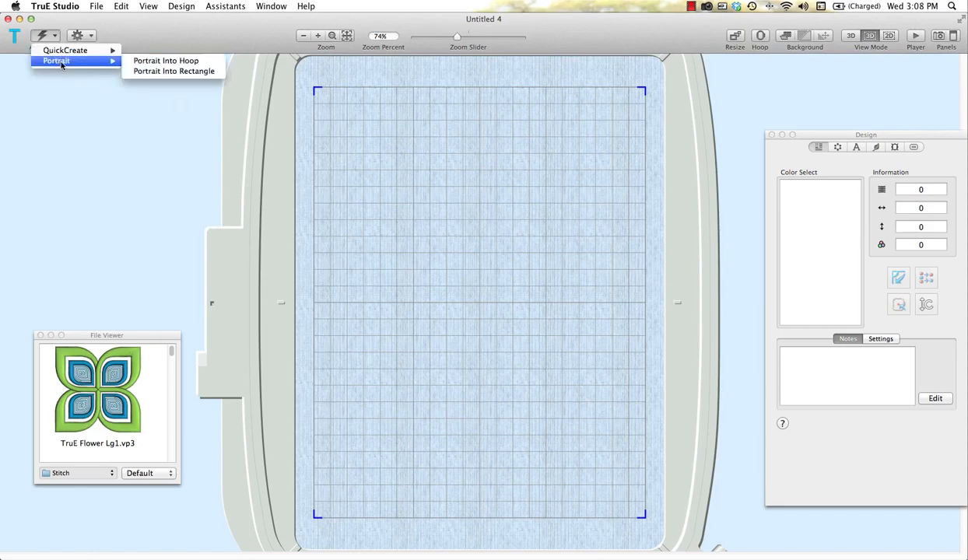
{"action": "left_click", "coordinate": [149, 72]}
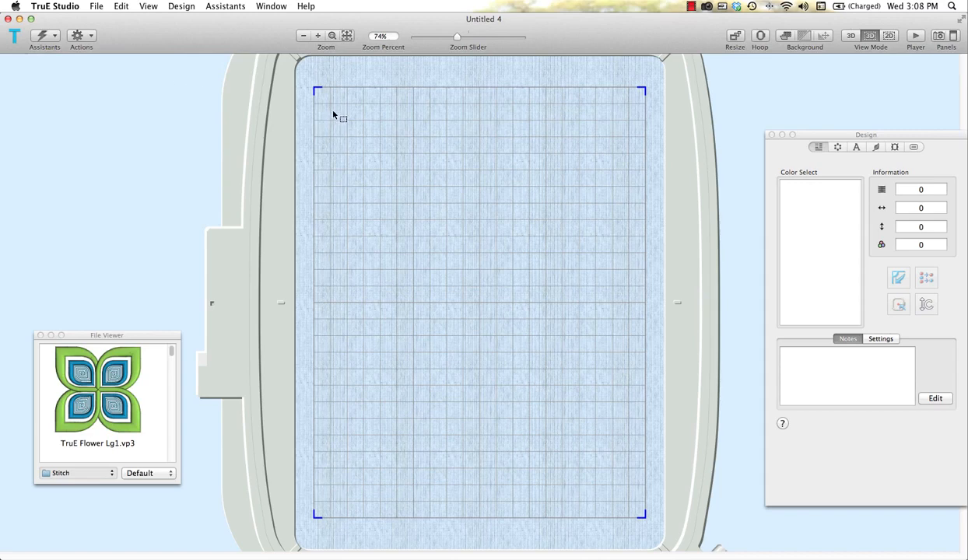
{"action": "left_click_drag", "start_coordinate": [333, 113], "coordinate": [623, 485]}
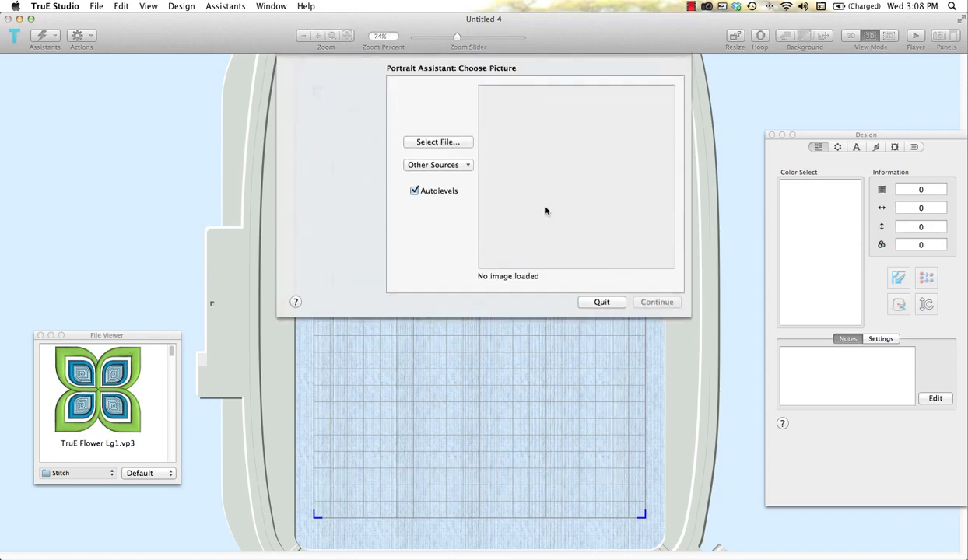
- Load OliviaNoBackground.jpg from the Samples Portrait Pics folder as the portrait's source picture, keeping Autolevels on
{"action": "left_click", "coordinate": [456, 144]}
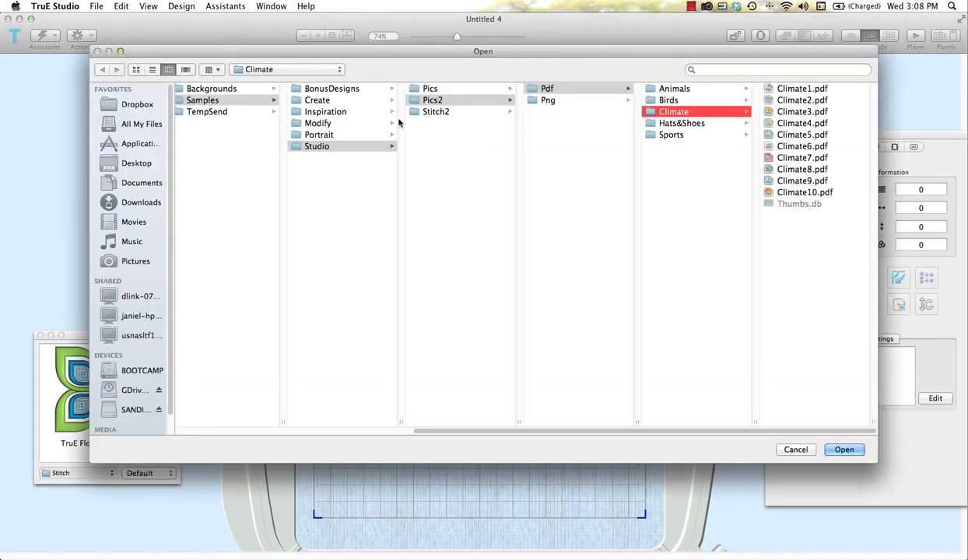
{"action": "left_click", "coordinate": [321, 134]}
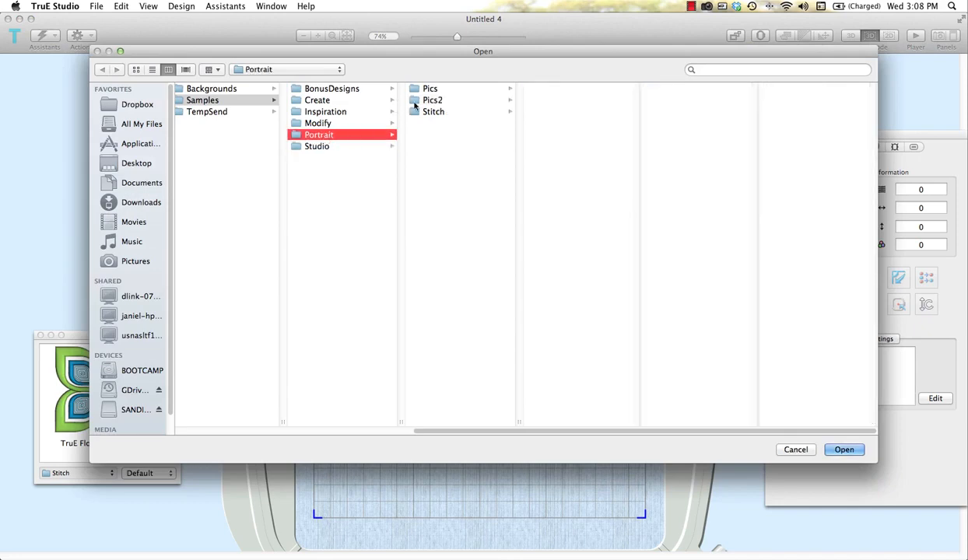
{"action": "left_click", "coordinate": [419, 90]}
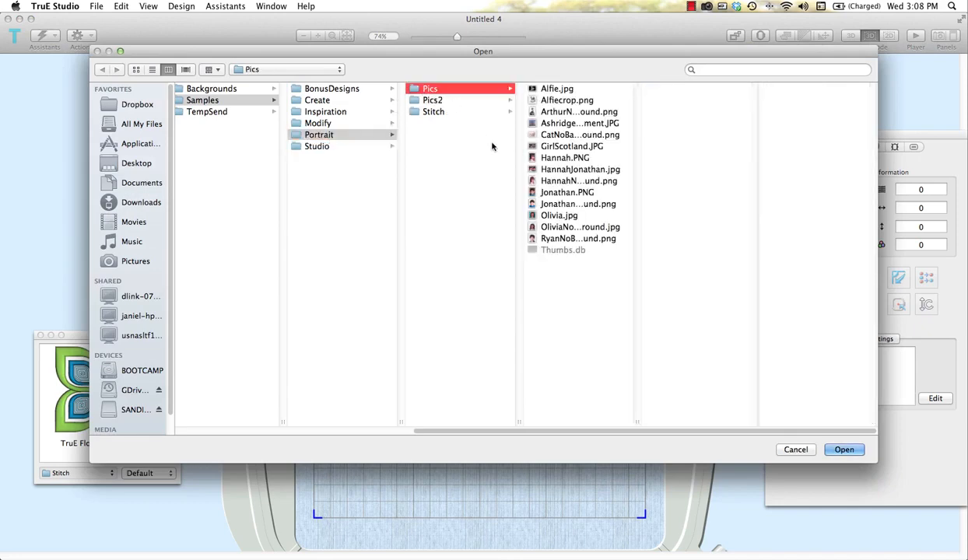
{"action": "left_click", "coordinate": [136, 70]}
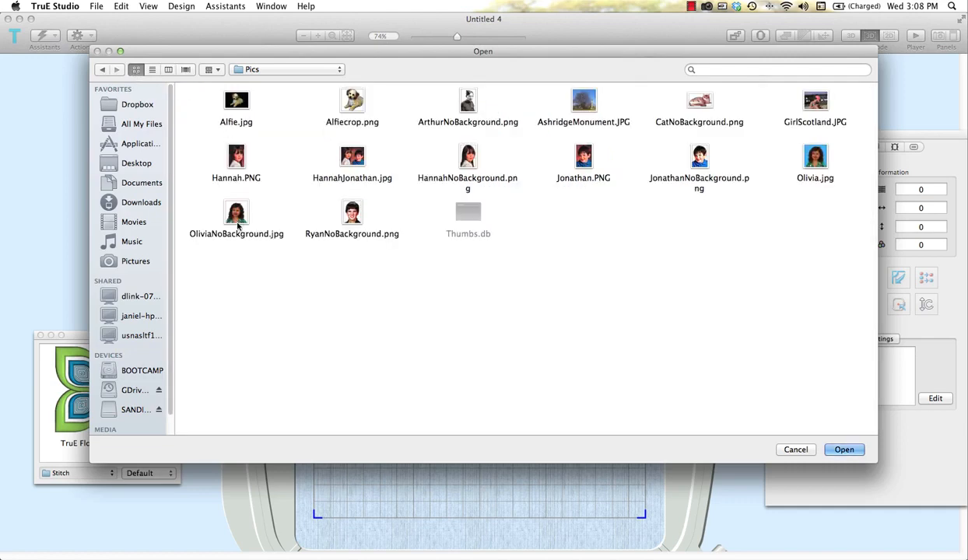
{"action": "left_click", "coordinate": [237, 219]}
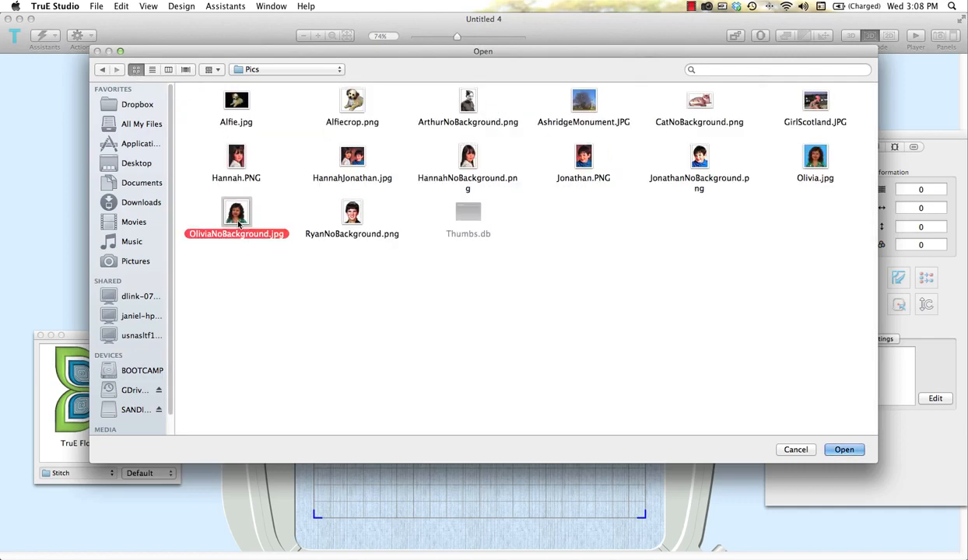
{"action": "left_click", "coordinate": [845, 452]}
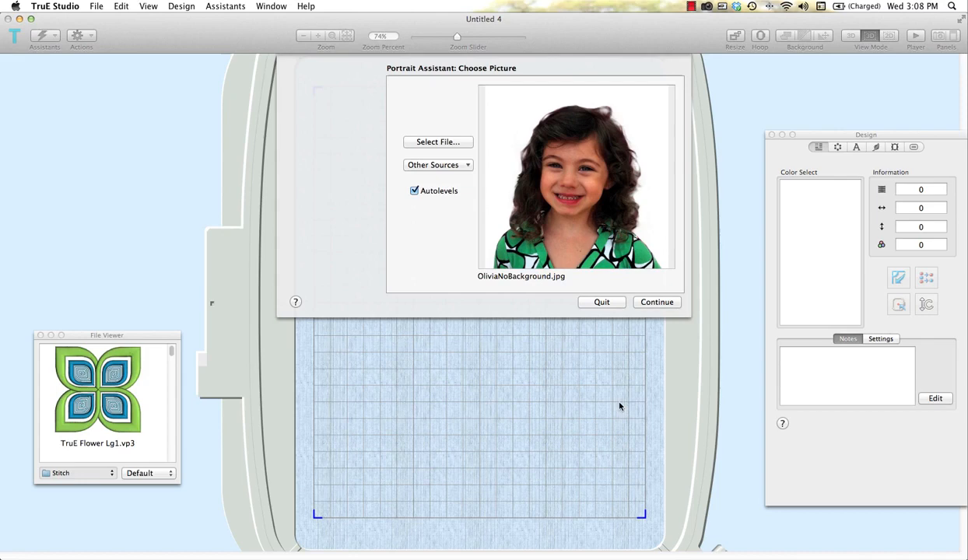
{"action": "left_click", "coordinate": [660, 303]}
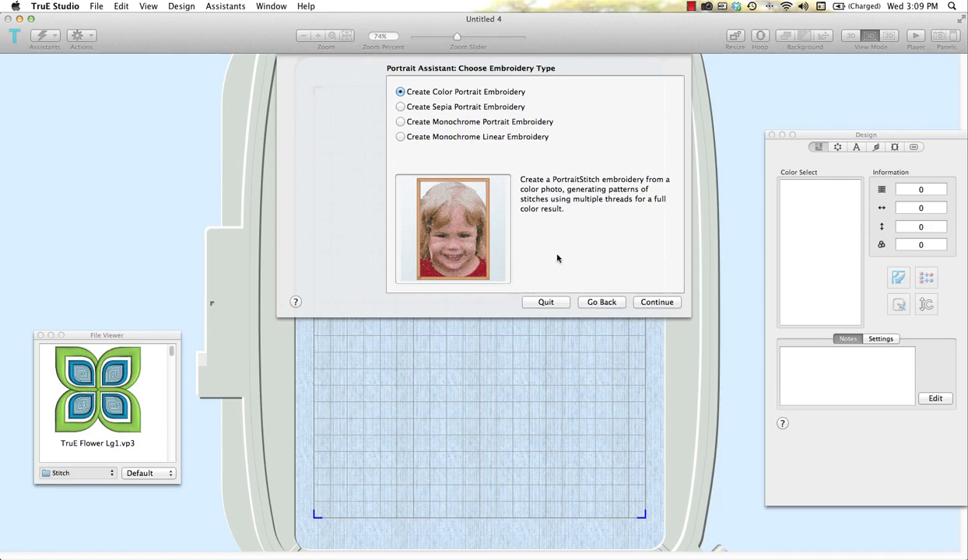
- Create a Color Portrait Embroidery, keeping the default rotation and crop and the 175.3 by 175.6 mm design size
{"action": "left_click", "coordinate": [664, 304]}
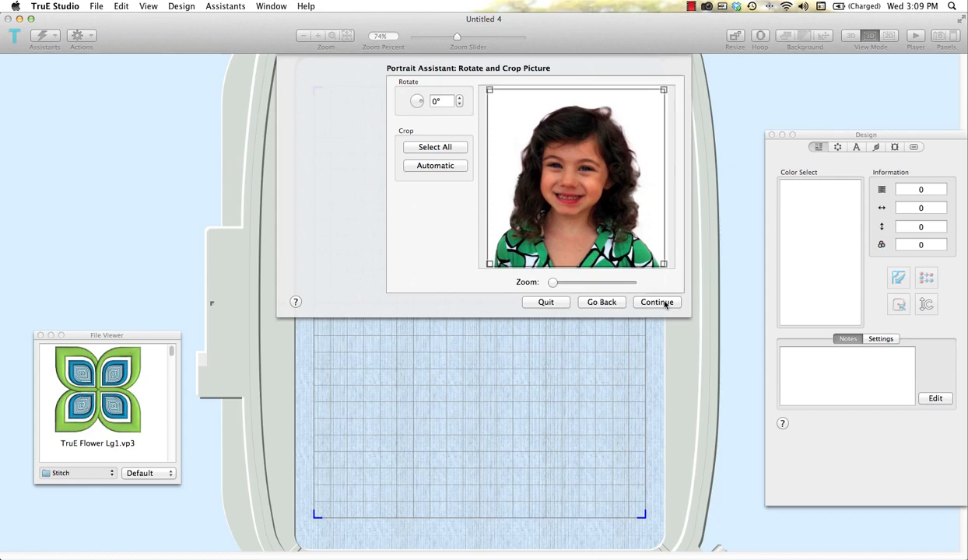
{"action": "left_click", "coordinate": [665, 304]}
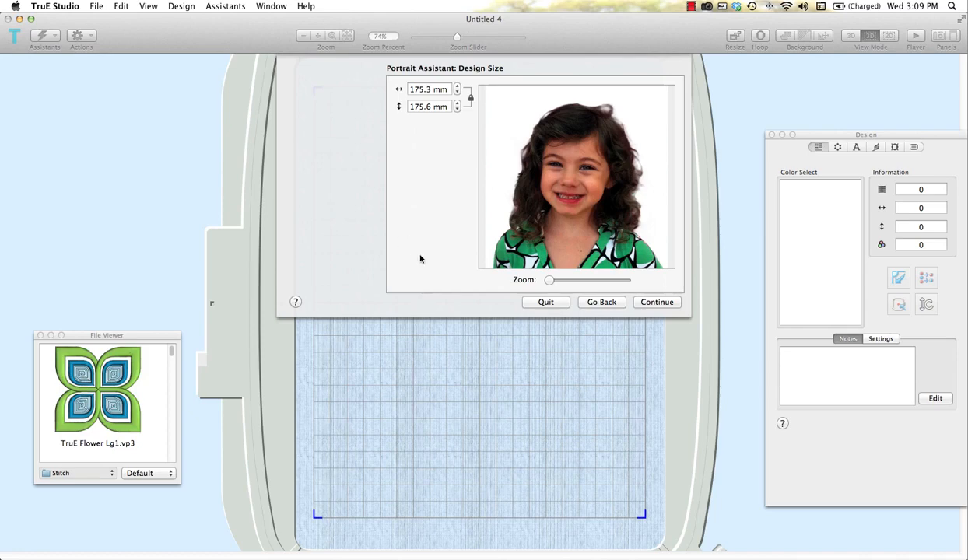
{"action": "left_click", "coordinate": [658, 302]}
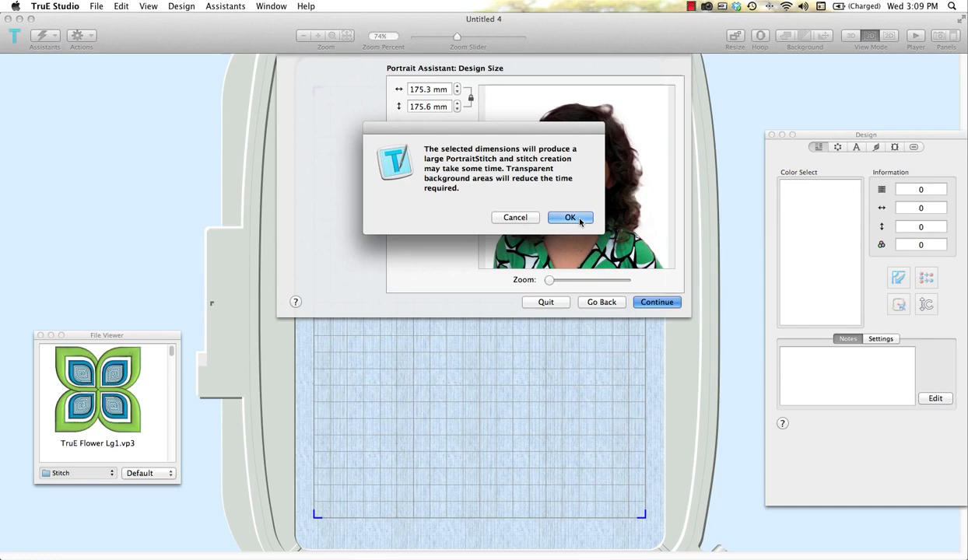
{"action": "left_click", "coordinate": [580, 222]}
{"action": "key", "text": "Return"}
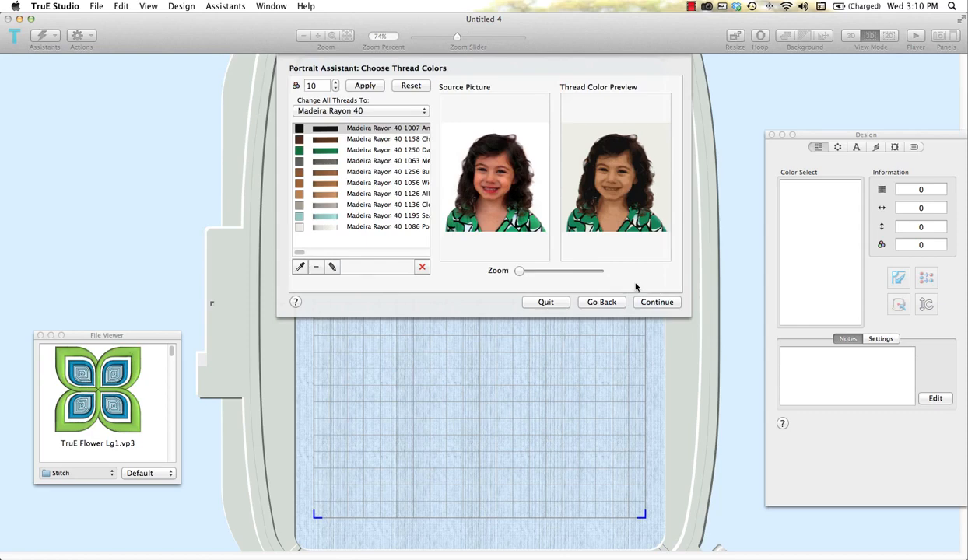
- Change all threads to Robison-Anton Rayon 40 and place the generated portrait at density 4, centered in the hoop
{"action": "left_click", "coordinate": [424, 111]}
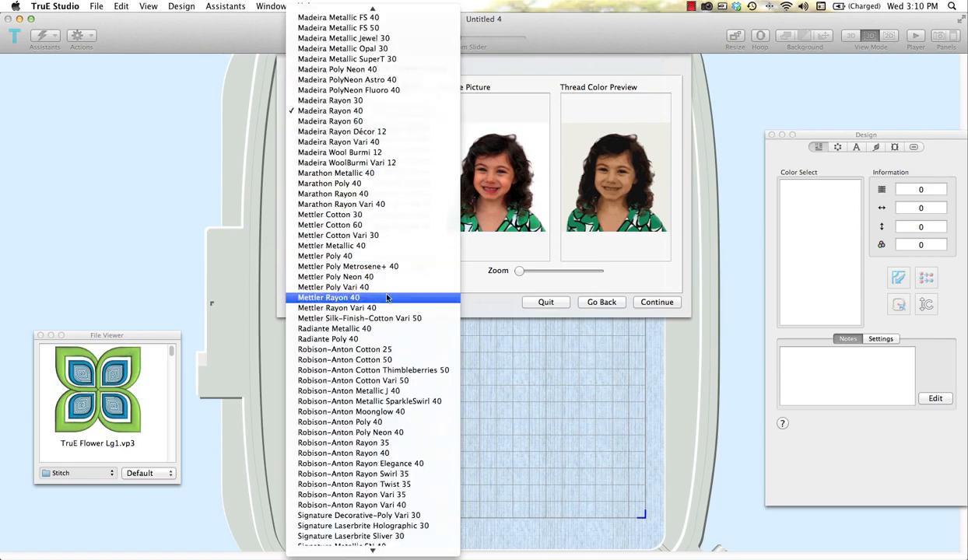
{"action": "left_click", "coordinate": [393, 453]}
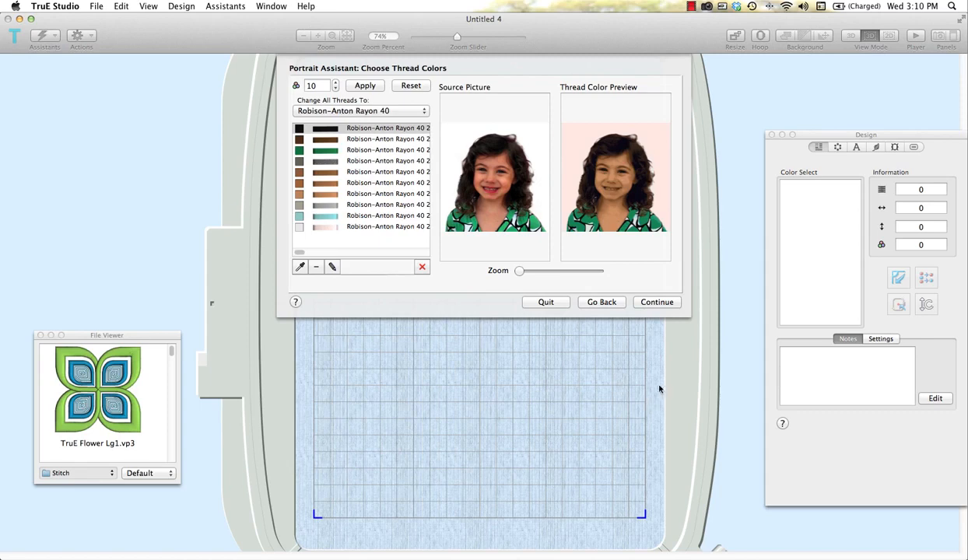
{"action": "left_click", "coordinate": [658, 302]}
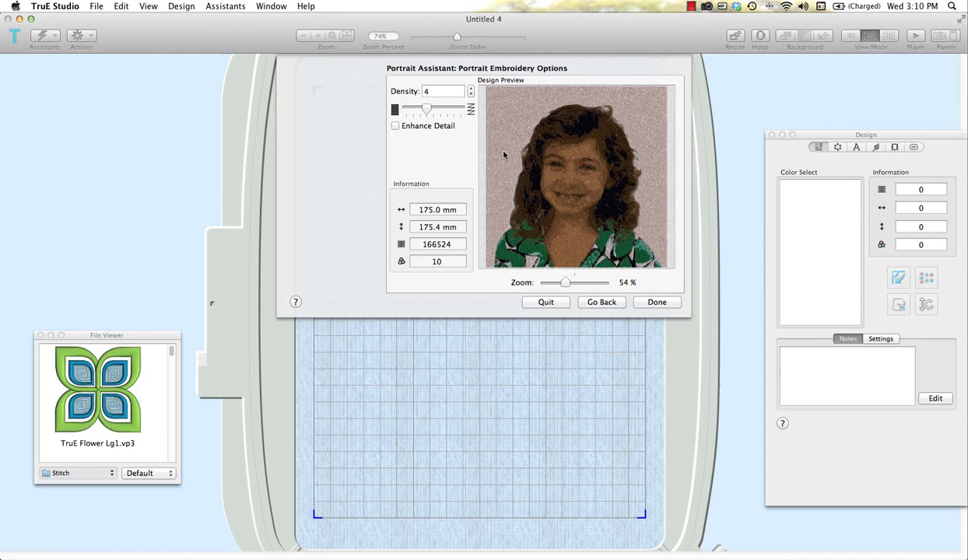
{"action": "left_click", "coordinate": [657, 302]}
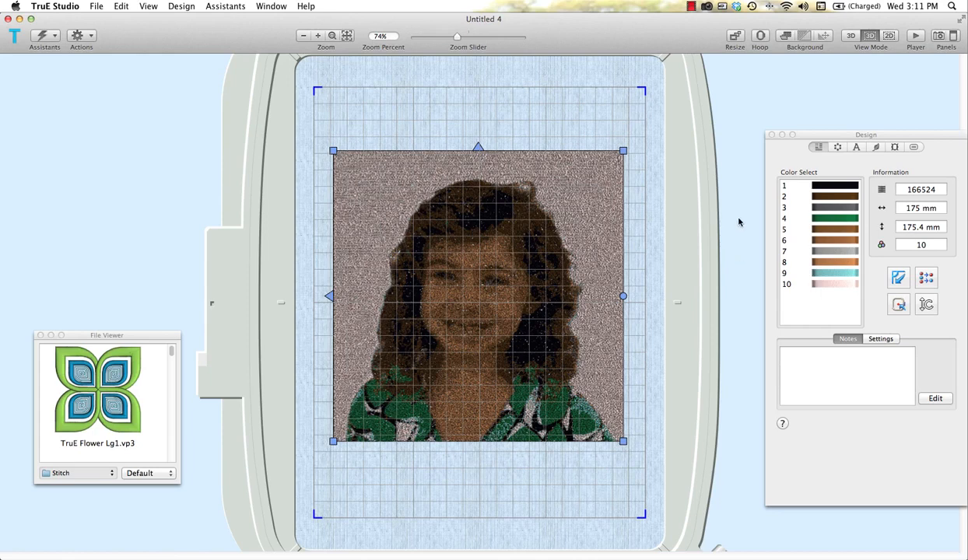
{"action": "left_click", "coordinate": [900, 305]}
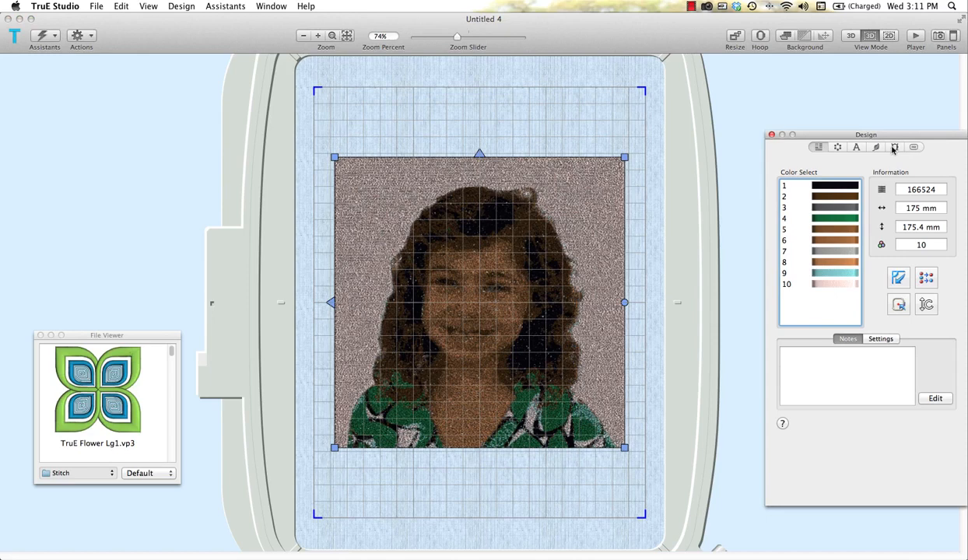
- Surround the portrait with frame 4 from the Art Deco 1 set of the Frames collection, cropping the portrait to it
{"action": "left_click", "coordinate": [893, 148]}
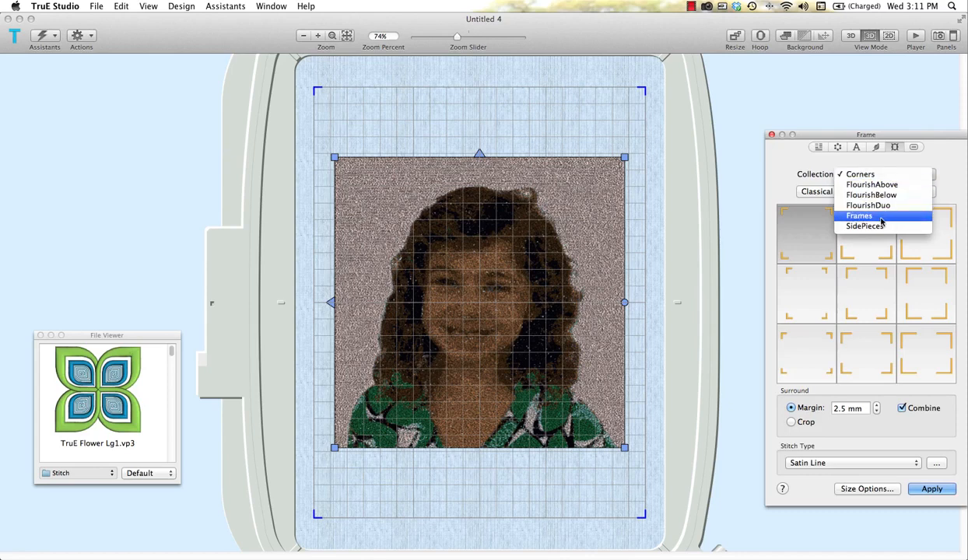
{"action": "left_click", "coordinate": [882, 223]}
{"action": "left_click", "coordinate": [883, 195]}
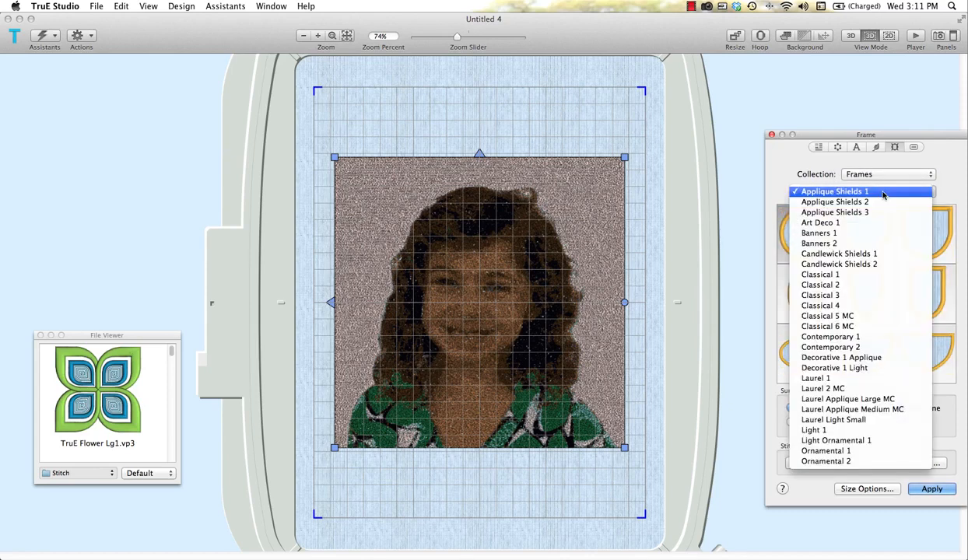
{"action": "left_click", "coordinate": [823, 222]}
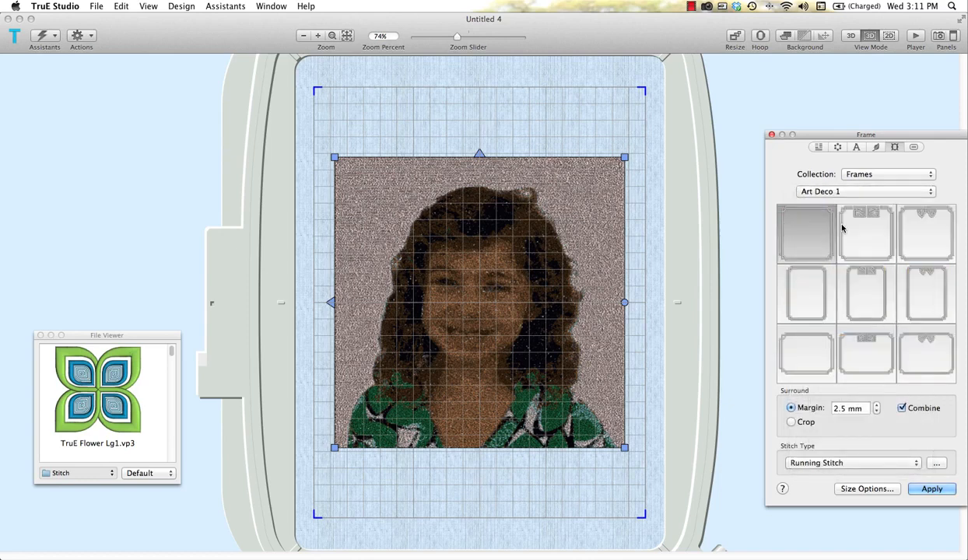
{"action": "left_click", "coordinate": [806, 301]}
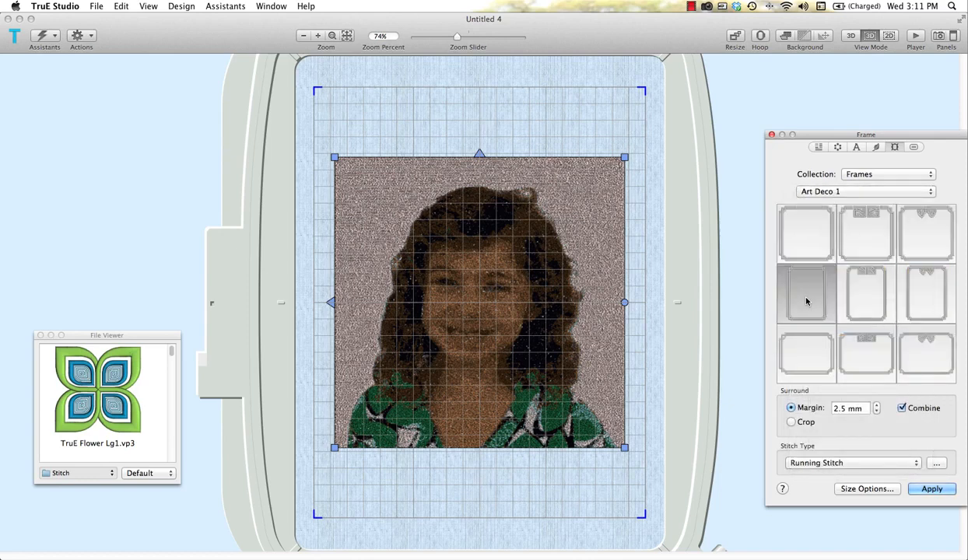
{"action": "left_click", "coordinate": [792, 424]}
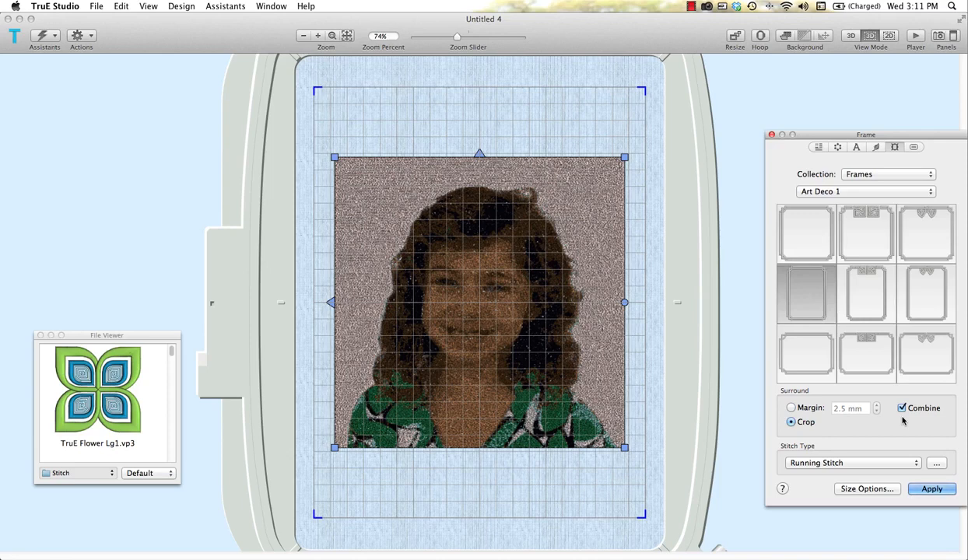
{"action": "left_click", "coordinate": [936, 489]}
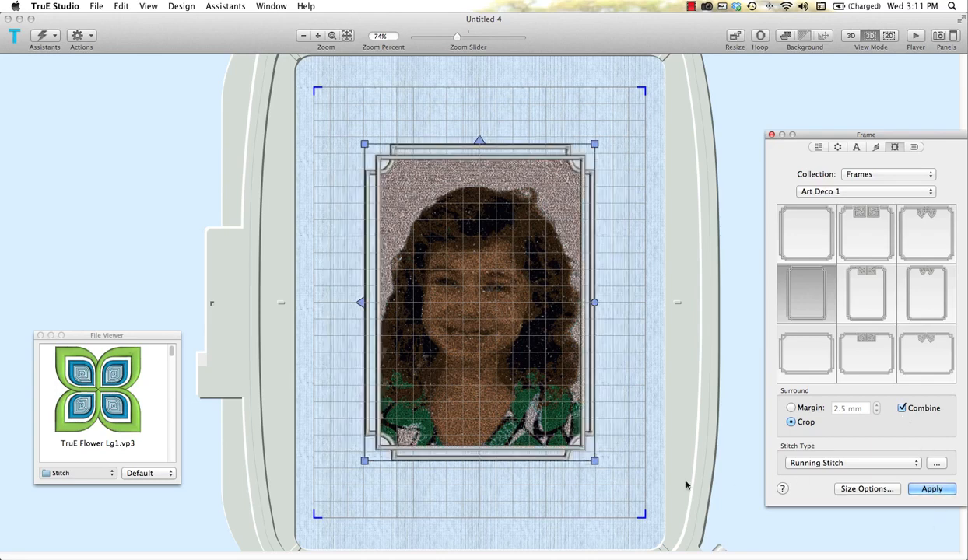